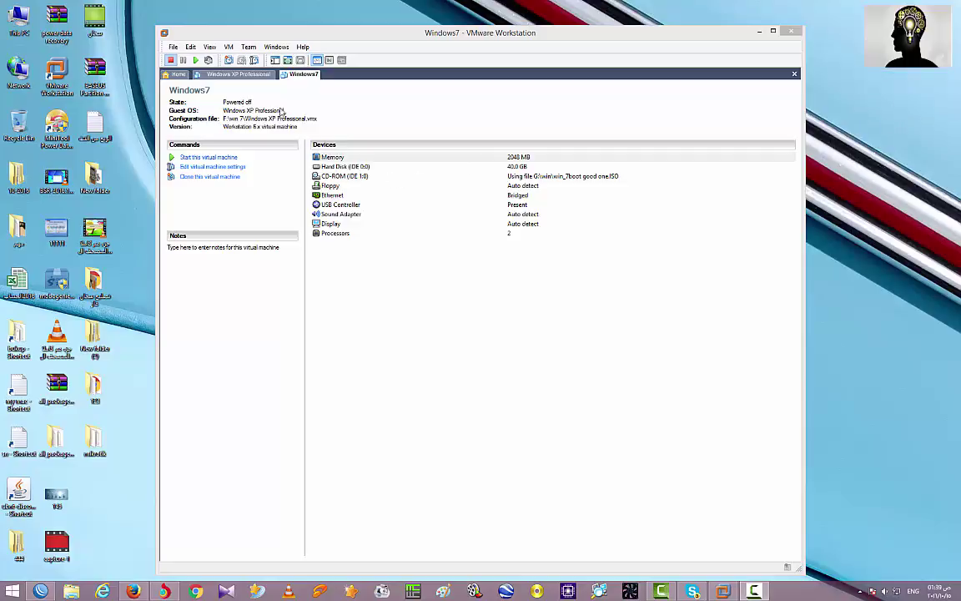
Step: Power on the Windows7 virtual machine and choose English as the language of the Windows setup
{"action": "right_click", "coordinate": [300, 75]}
{"action": "left_click", "coordinate": [331, 110]}
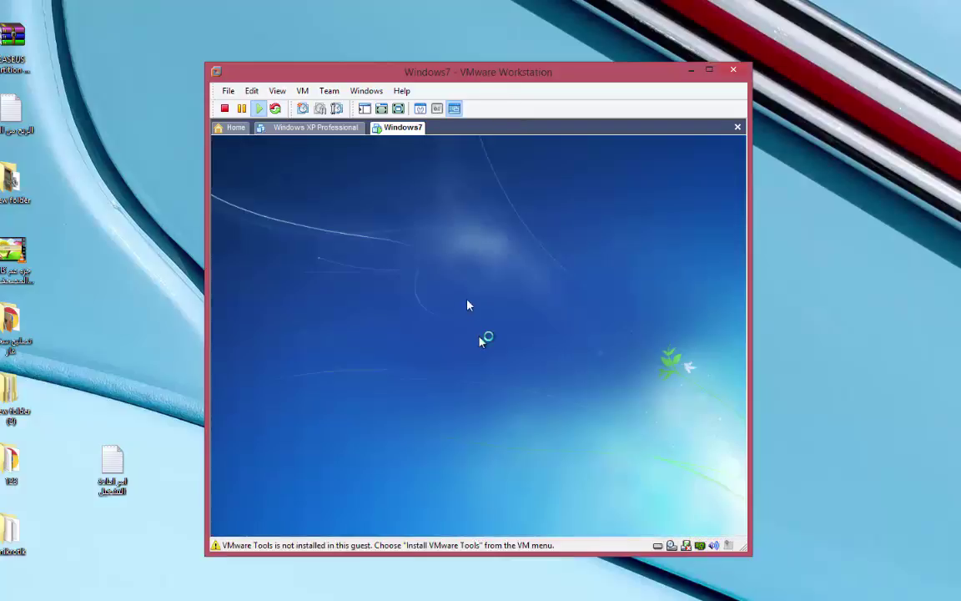
{"action": "left_click", "coordinate": [485, 271]}
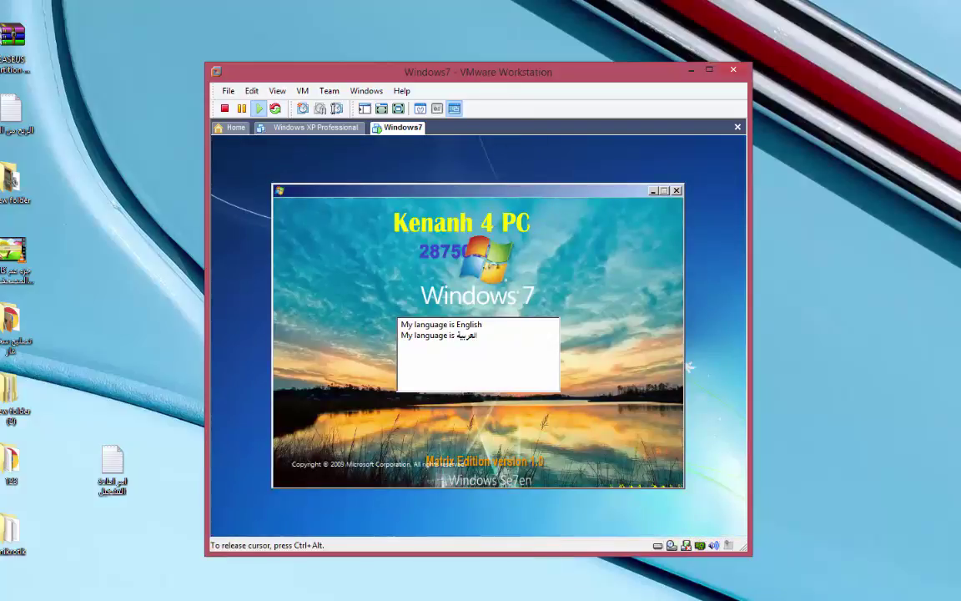
{"action": "left_click", "coordinate": [469, 325]}
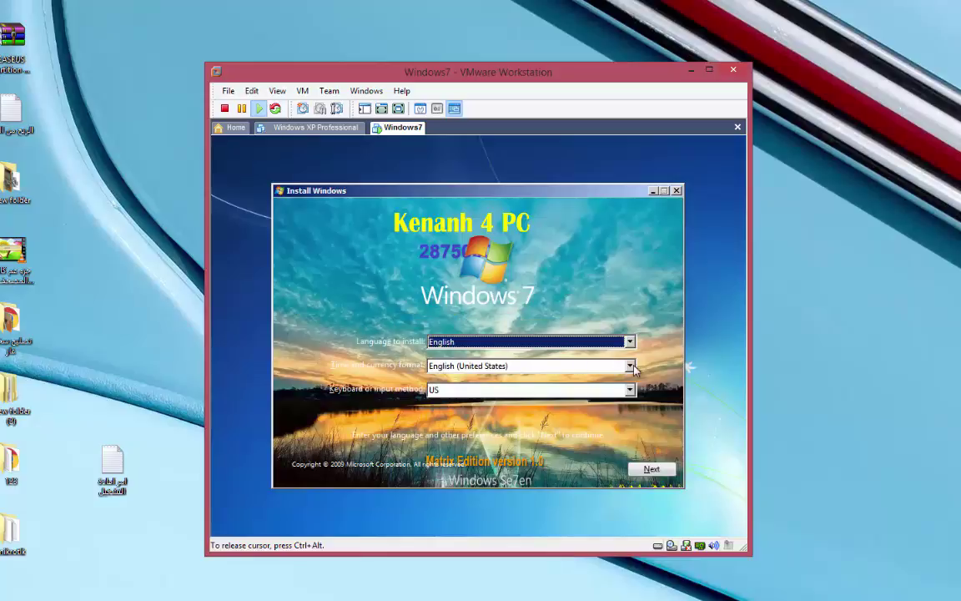
Step: Set the time and currency format to Arabic (Egypt) and start the Windows 7 installation
{"action": "left_click", "coordinate": [630, 366]}
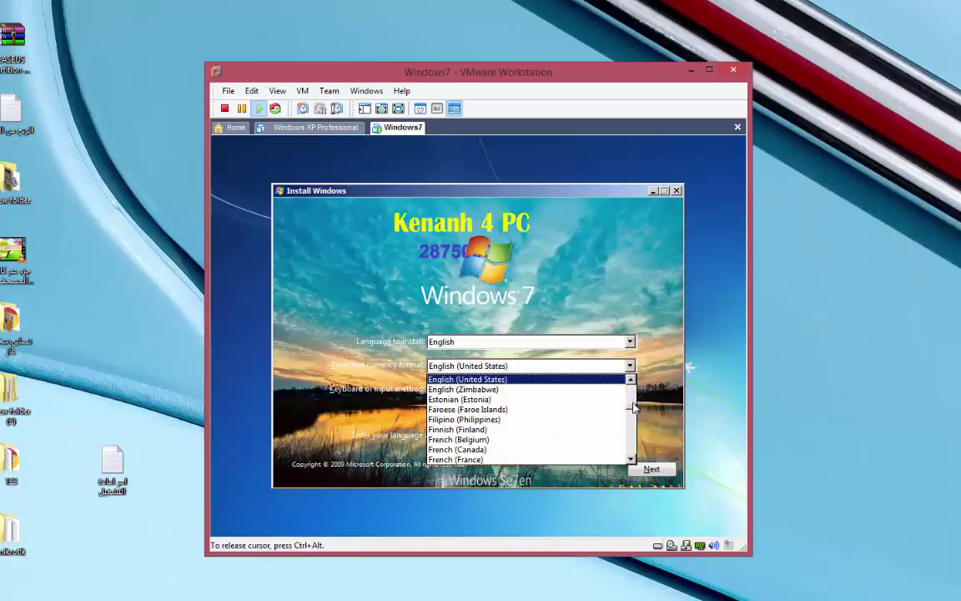
{"action": "left_click_drag", "start_coordinate": [636, 412], "coordinate": [636, 385]}
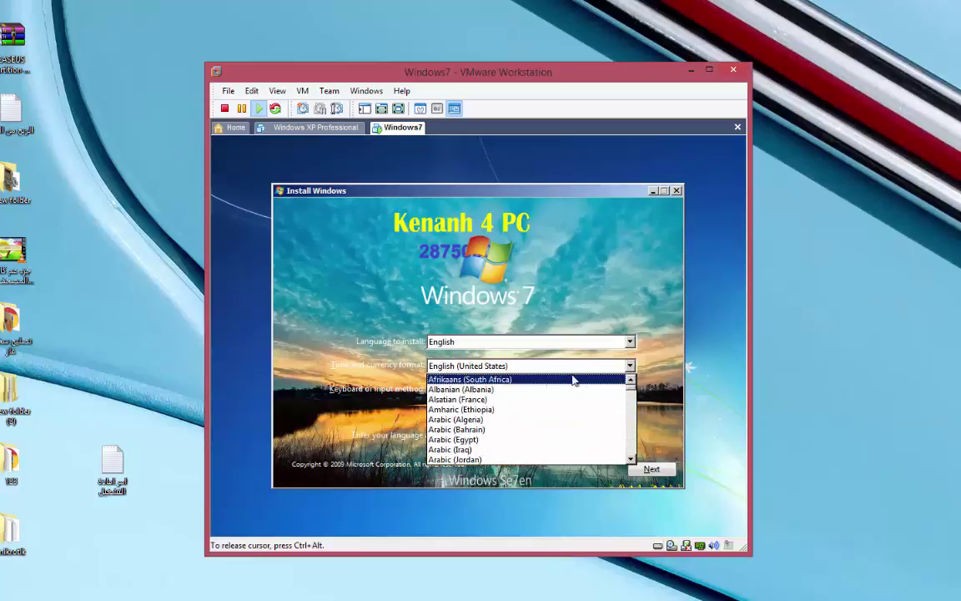
{"action": "left_click", "coordinate": [489, 442]}
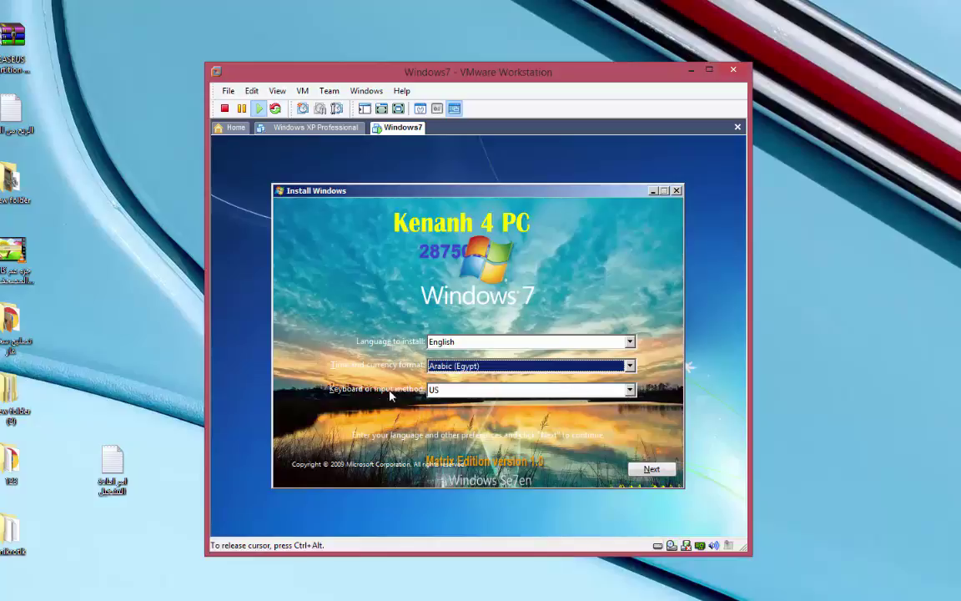
{"action": "left_click", "coordinate": [652, 469]}
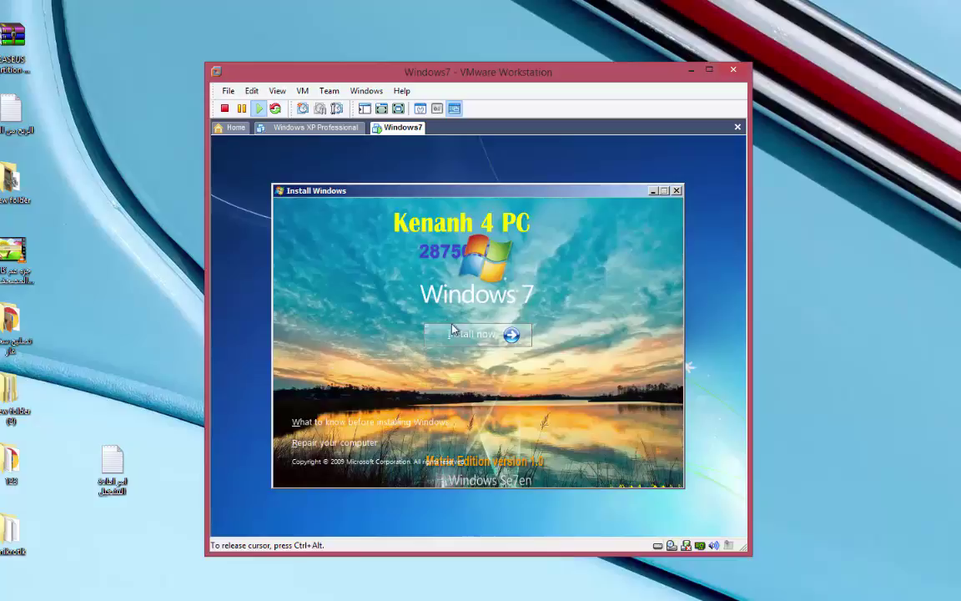
{"action": "left_click", "coordinate": [482, 335]}
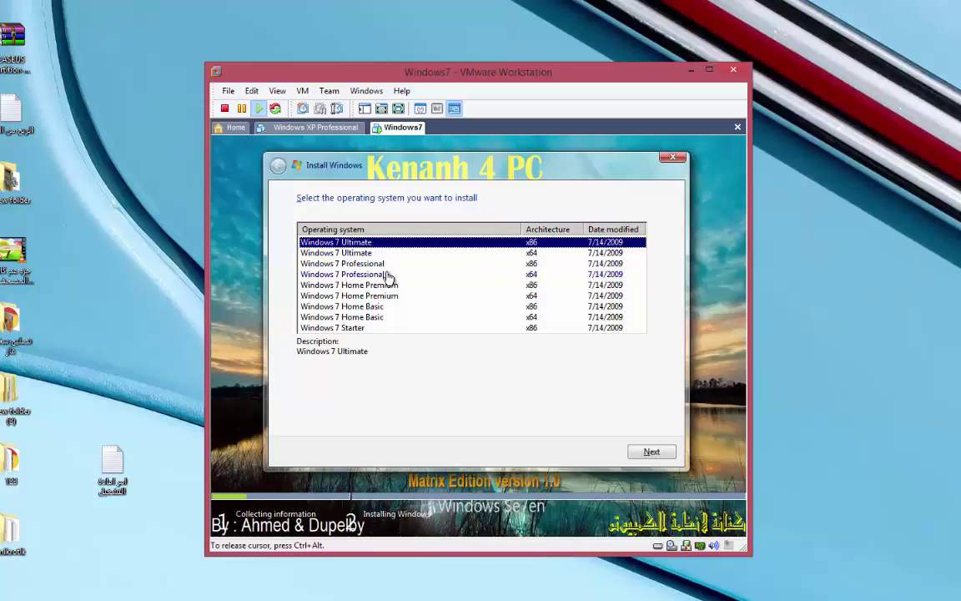
Step: Proceed with the x86 edition of Windows 7 Ultimate, accepting its license terms, and choose the Custom (advanced) installation
{"action": "left_click", "coordinate": [650, 450]}
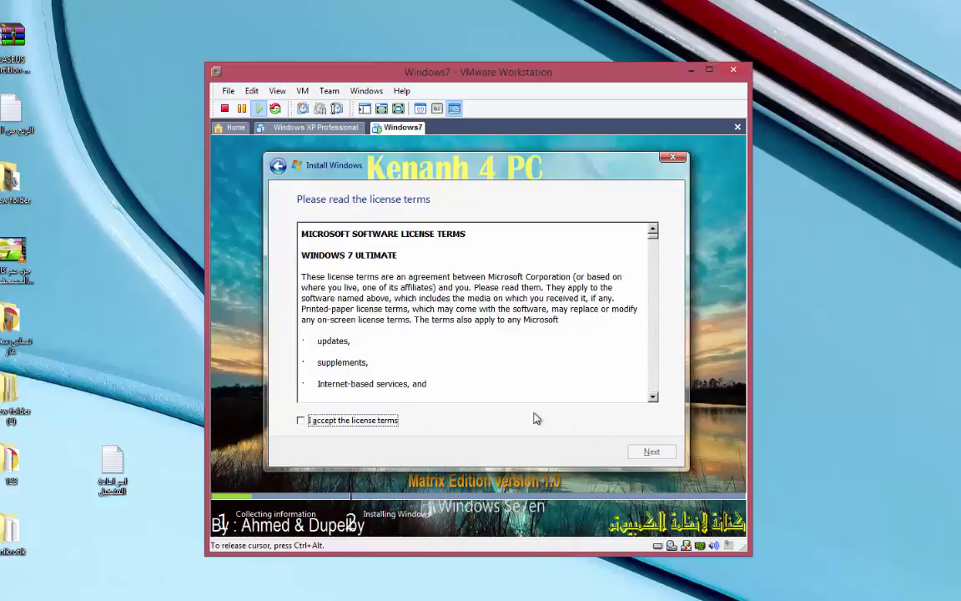
{"action": "left_click", "coordinate": [301, 419]}
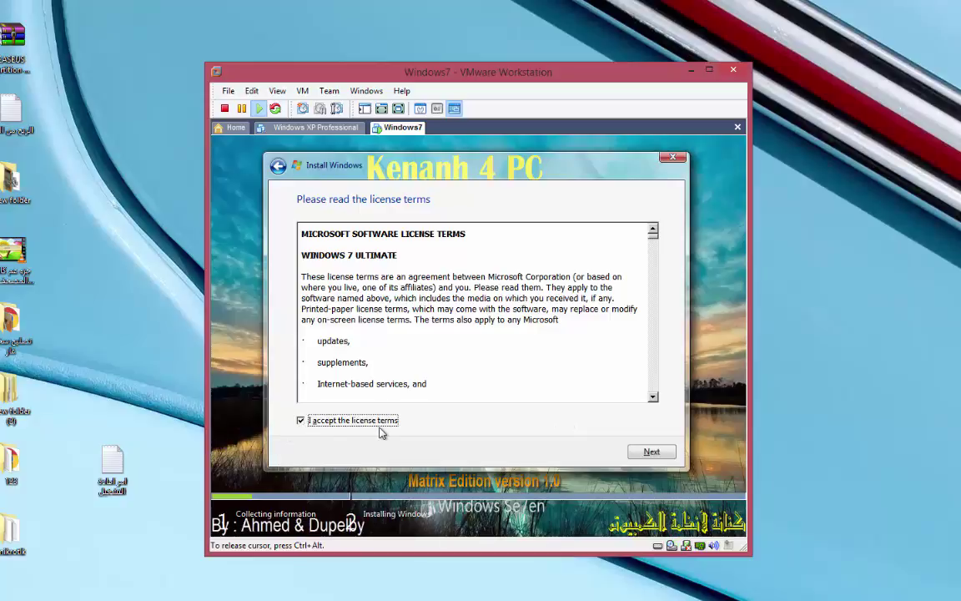
{"action": "left_click", "coordinate": [652, 453]}
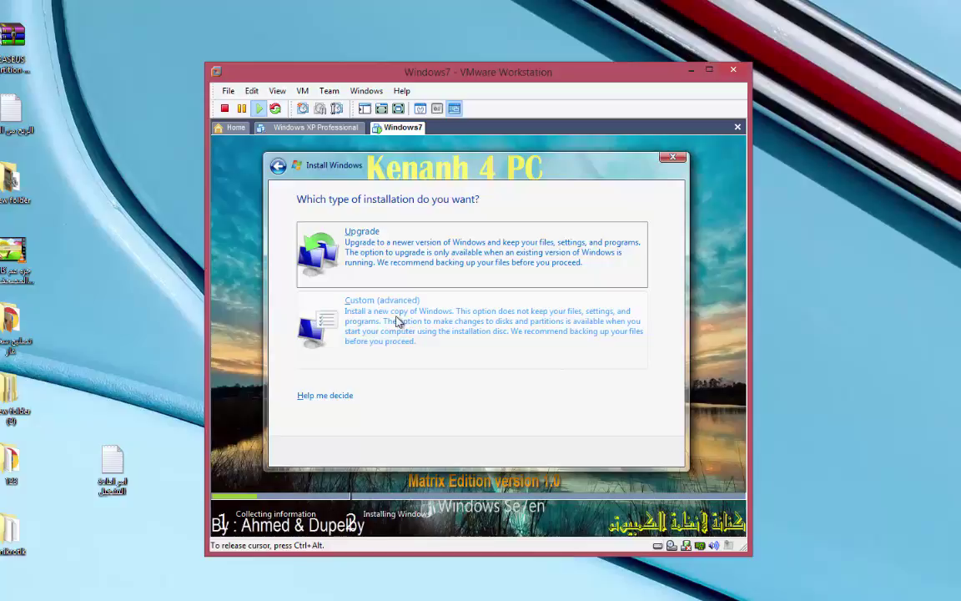
{"action": "left_click", "coordinate": [398, 322]}
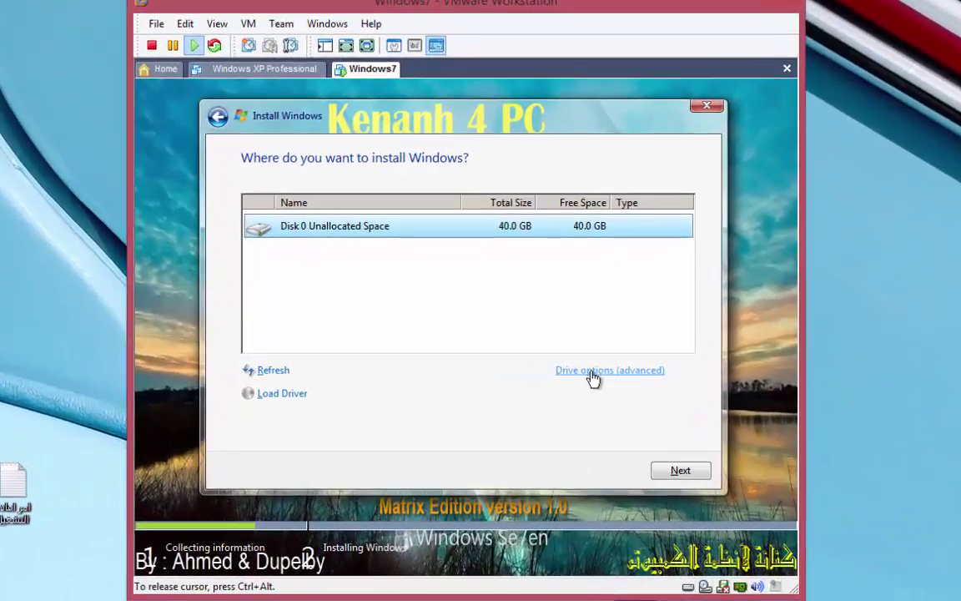
Step: Create a new 20000 MB partition in the unallocated space of Disk 0, allowing the additional system partition
{"action": "left_click", "coordinate": [582, 373]}
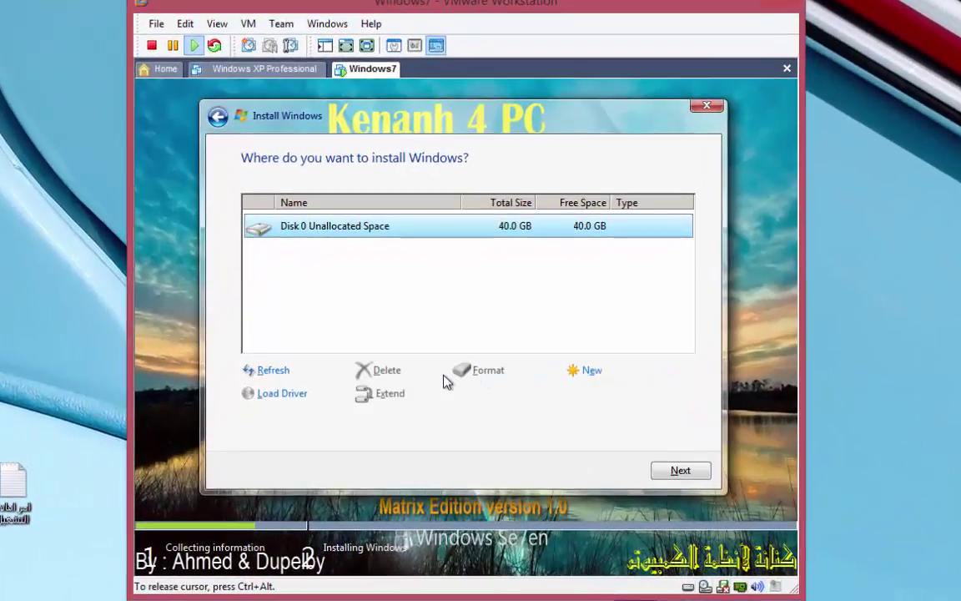
{"action": "left_click", "coordinate": [588, 372]}
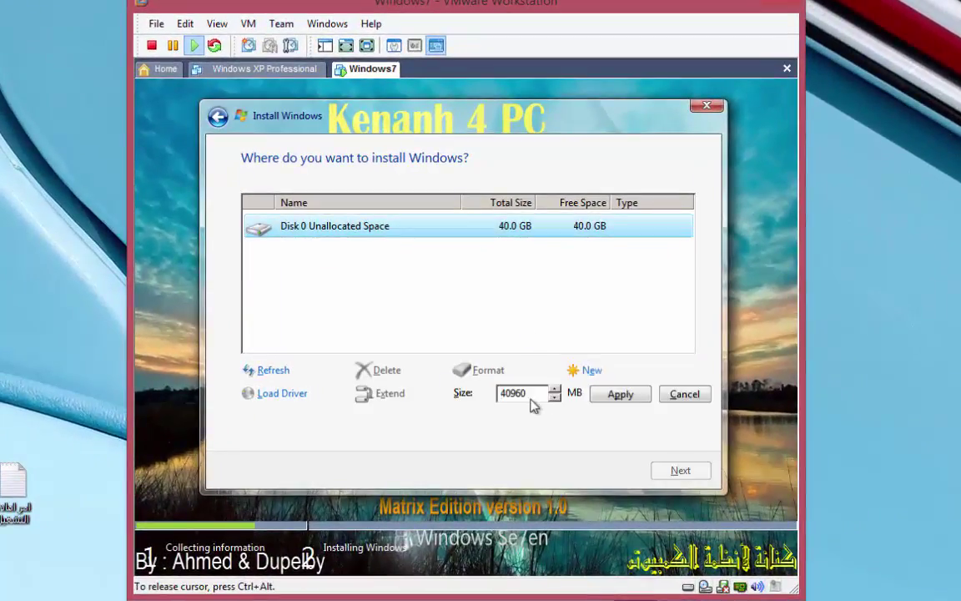
{"action": "left_click_drag", "start_coordinate": [509, 400], "coordinate": [499, 397]}
{"action": "left_click", "coordinate": [503, 401]}
{"action": "key", "text": "BackSpace"}
{"action": "type", "text": "2"}
{"action": "left_click_drag", "start_coordinate": [511, 395], "coordinate": [544, 397]}
{"action": "type", "text": "0000"}
{"action": "left_click", "coordinate": [624, 395]}
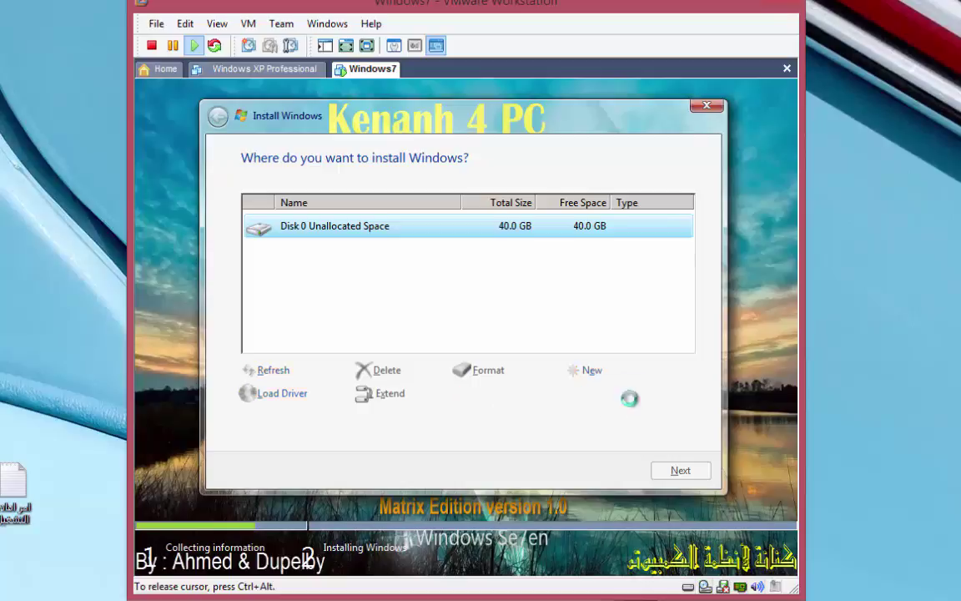
{"action": "left_click", "coordinate": [577, 391]}
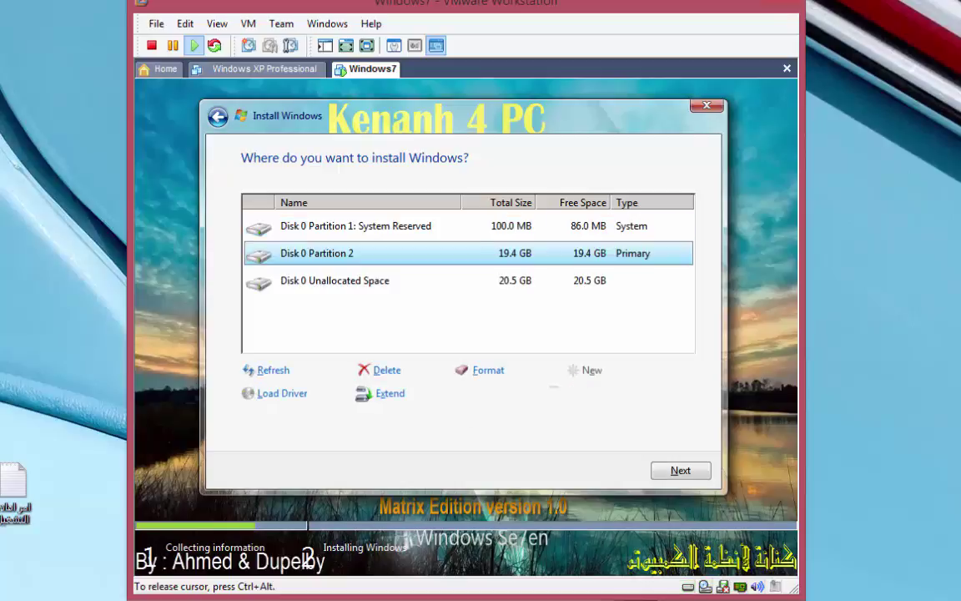
Step: Create another partition on Disk 0 using all of the remaining unallocated space
{"action": "left_click", "coordinate": [543, 237]}
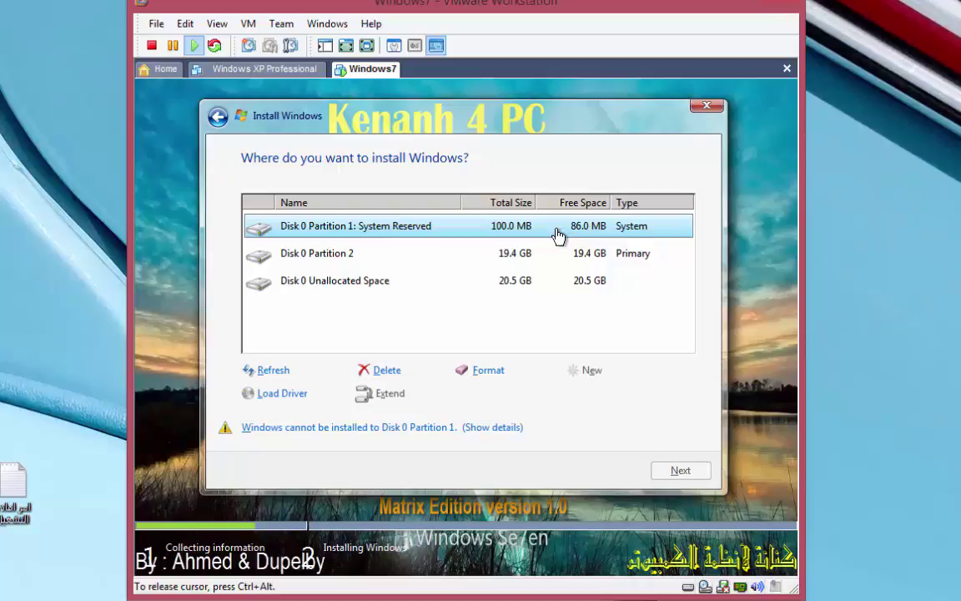
{"action": "left_click", "coordinate": [541, 284]}
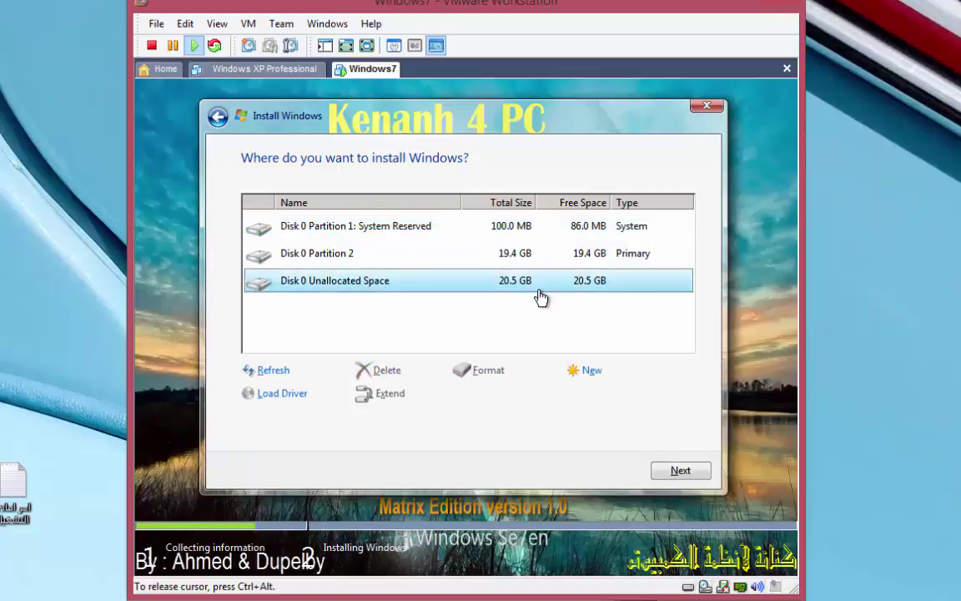
{"action": "left_click", "coordinate": [591, 371]}
{"action": "left_click", "coordinate": [620, 397]}
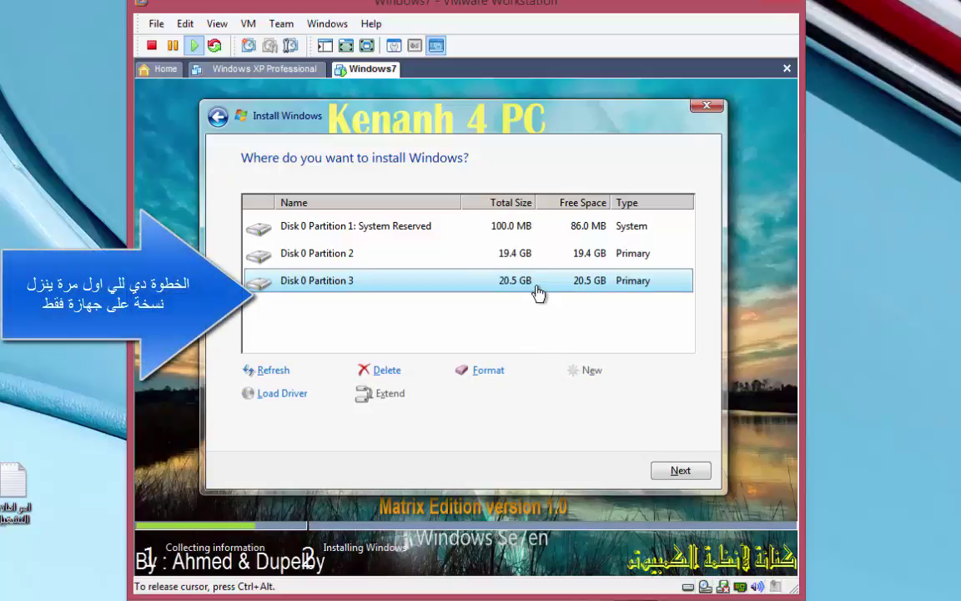
Step: Format Disk 0 Partition 3 and Disk 0 Partition 2, confirming the data erasure for each
{"action": "left_click", "coordinate": [488, 369]}
{"action": "left_click", "coordinate": [577, 395]}
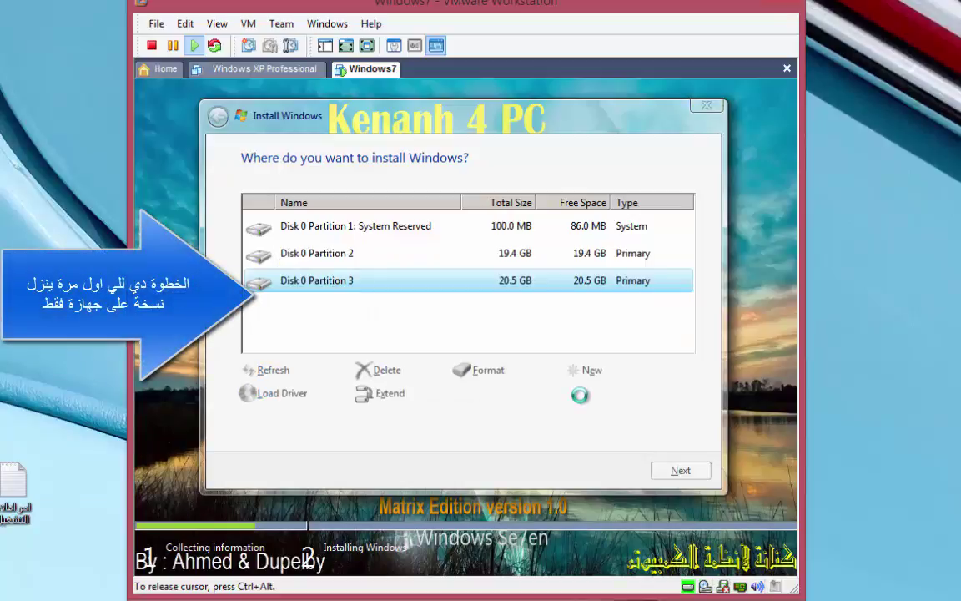
{"action": "left_click", "coordinate": [577, 255]}
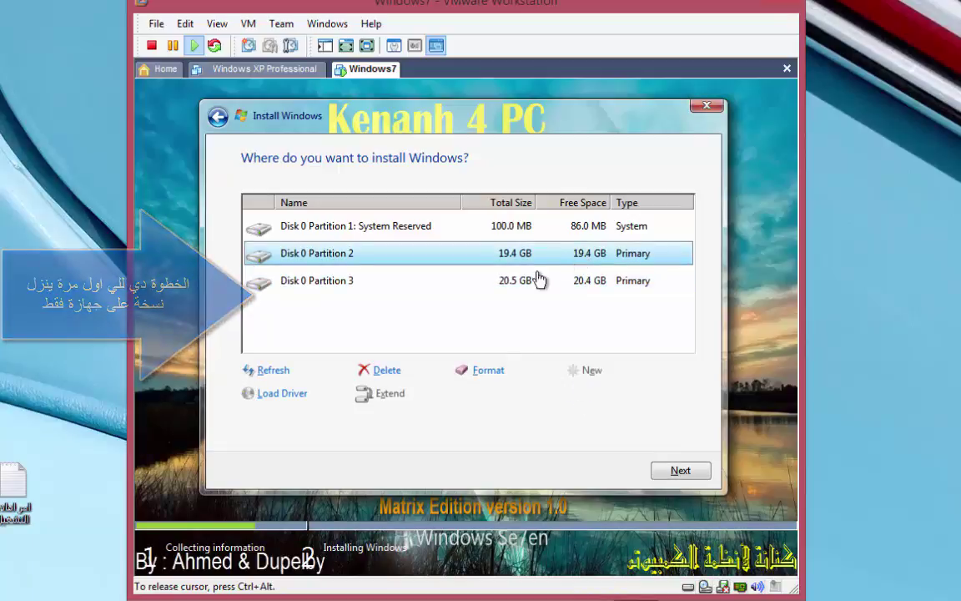
{"action": "left_click", "coordinate": [492, 367]}
{"action": "left_click", "coordinate": [575, 393]}
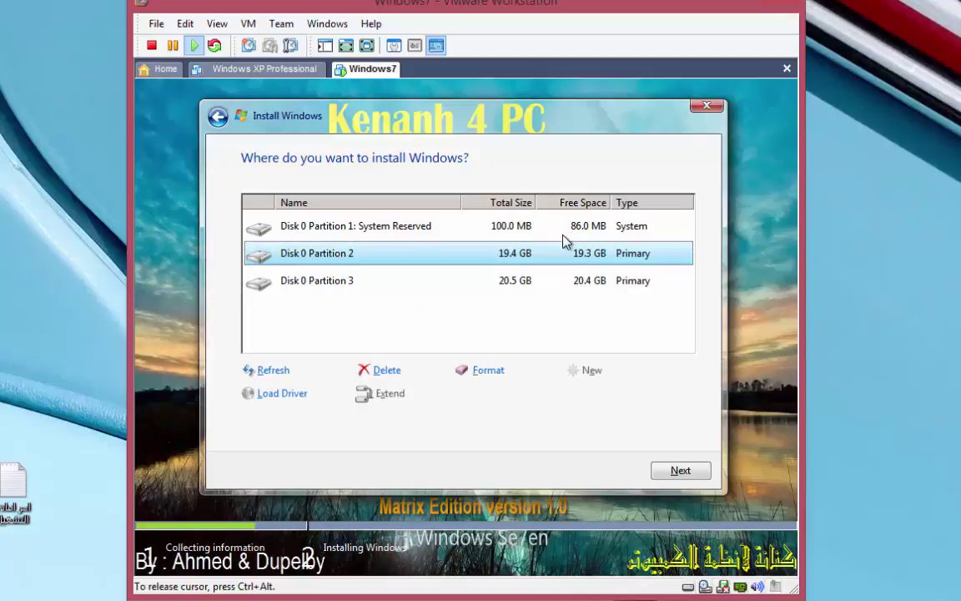
Step: Format the System Reserved partition, Disk 0 Partition 1, and confirm the data erasure
{"action": "left_click", "coordinate": [567, 230]}
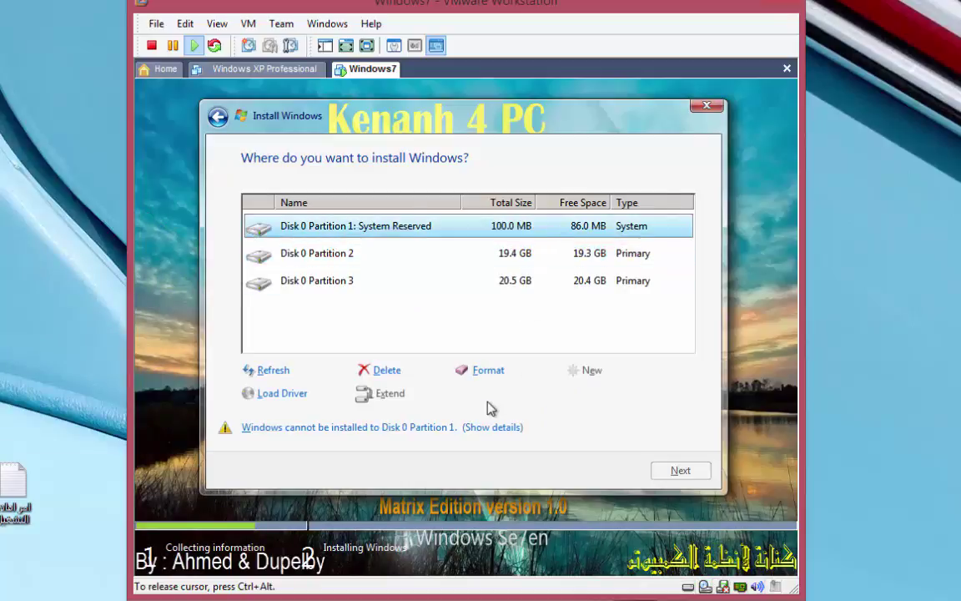
{"action": "left_click", "coordinate": [484, 375]}
{"action": "left_click", "coordinate": [601, 393]}
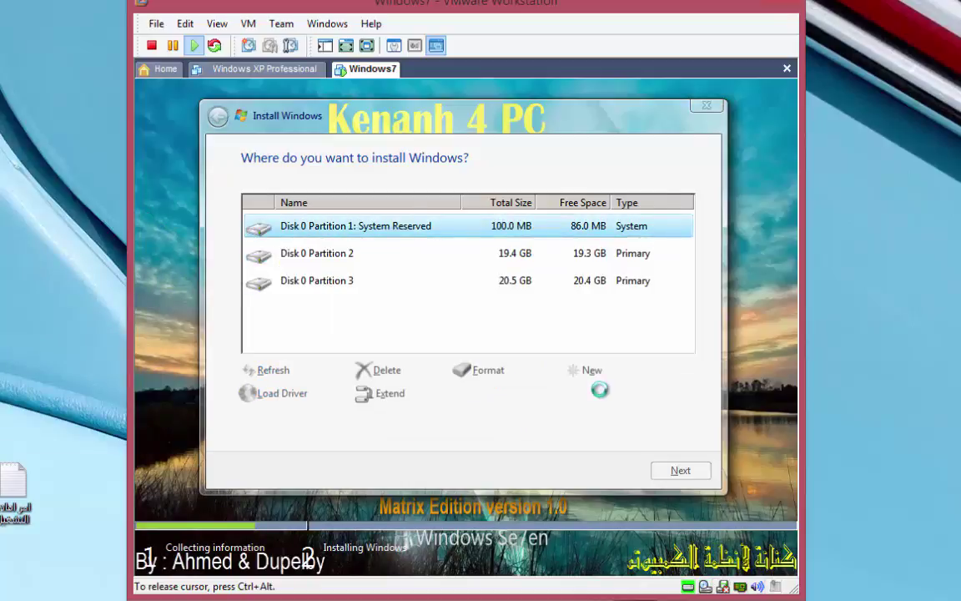
Step: Start installing Windows on Disk 0 Partition 2, release the cursor from the virtual machine and reposition its window
{"action": "left_click", "coordinate": [585, 258]}
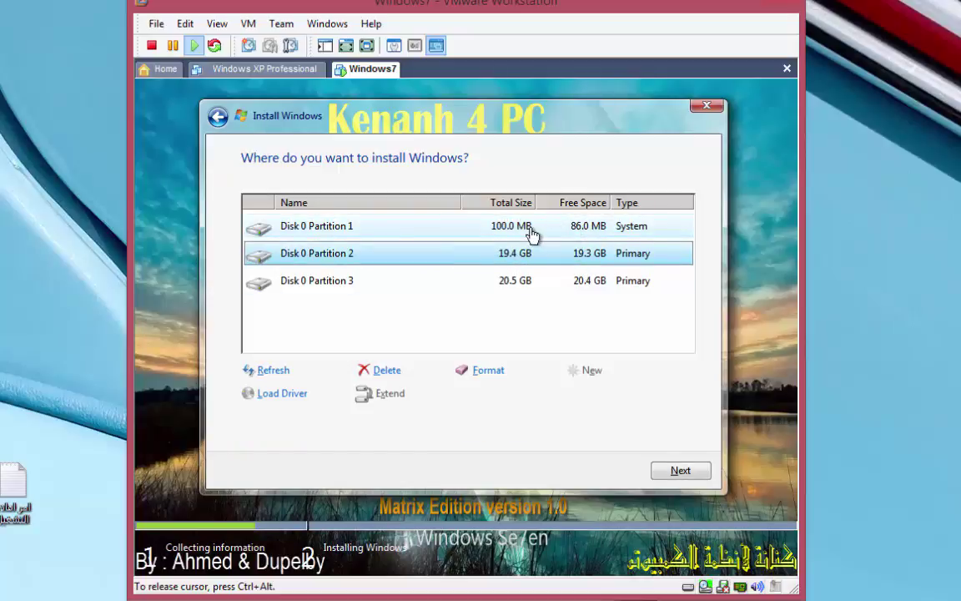
{"action": "left_click", "coordinate": [682, 477]}
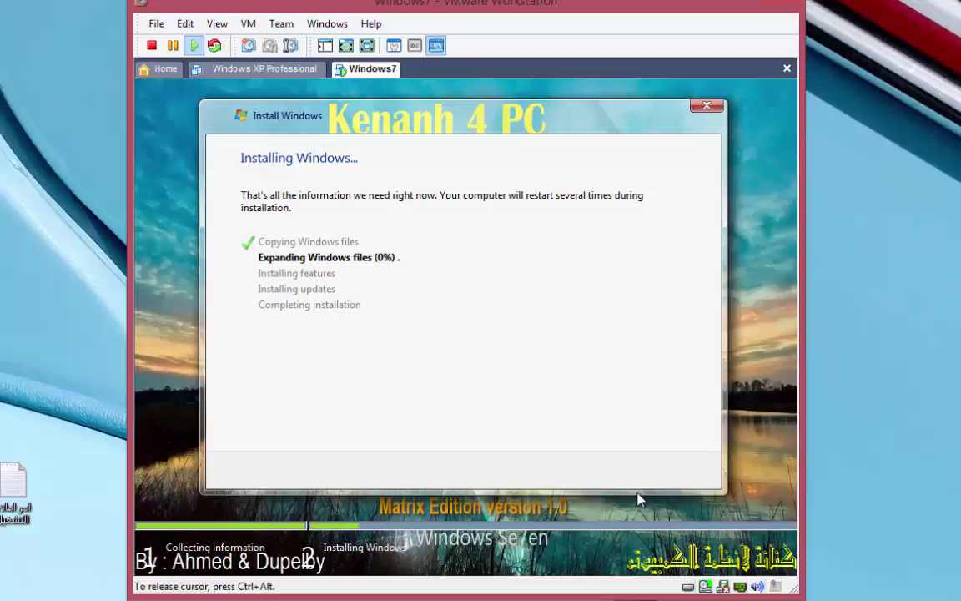
{"action": "key", "text": "ctrl+alt"}
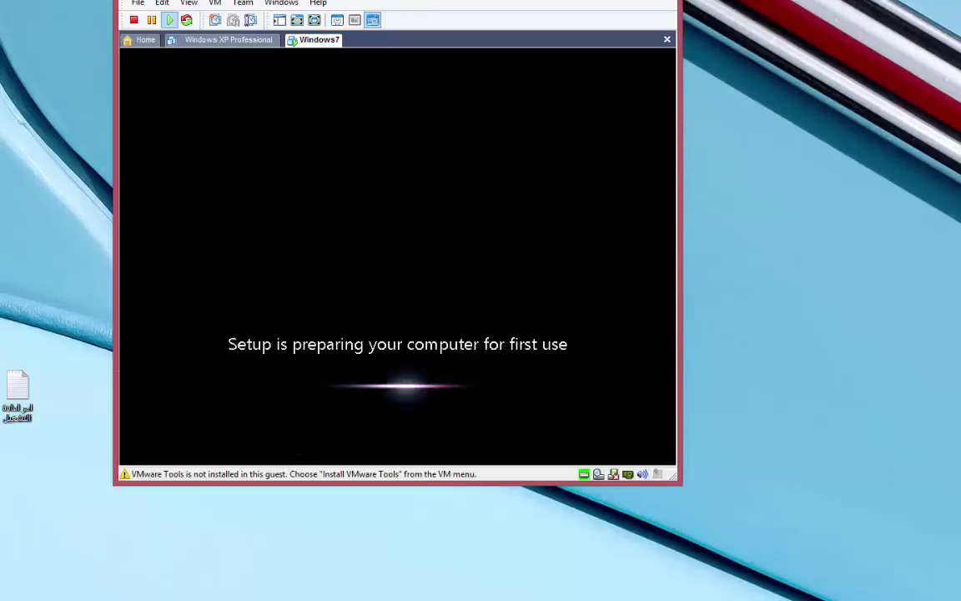
{"action": "left_click_drag", "start_coordinate": [392, 0], "coordinate": [492, 72]}
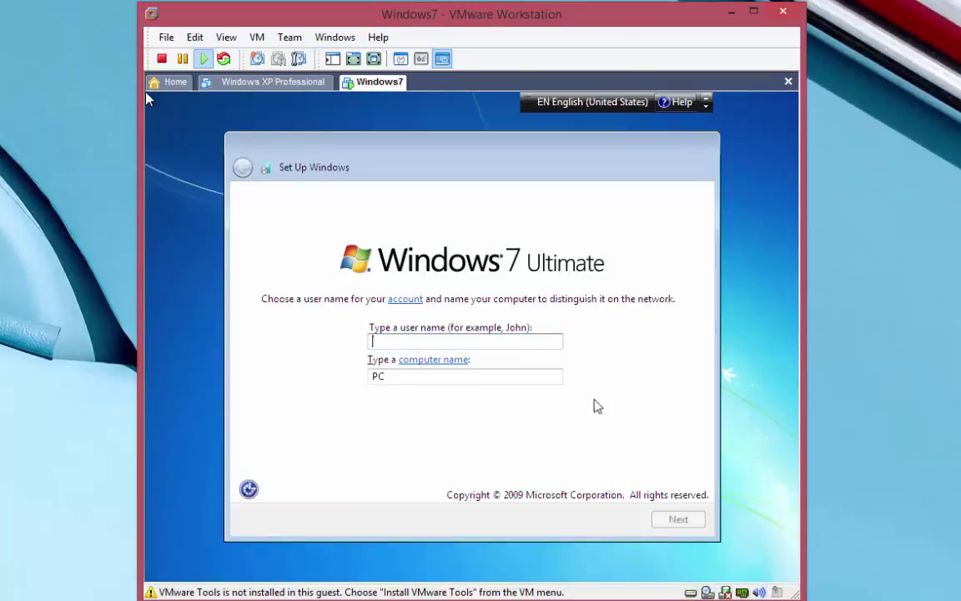
Step: Enter a user name for the new Windows account, keep the suggested computer name and leave the password blank
{"action": "left_click", "coordinate": [515, 343]}
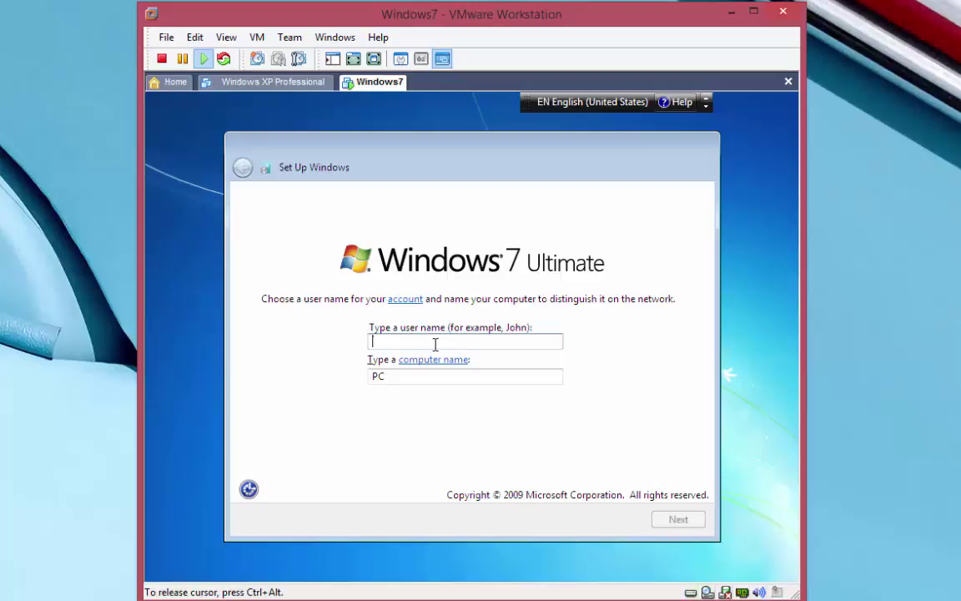
{"action": "type", "text": "AlQuds"}
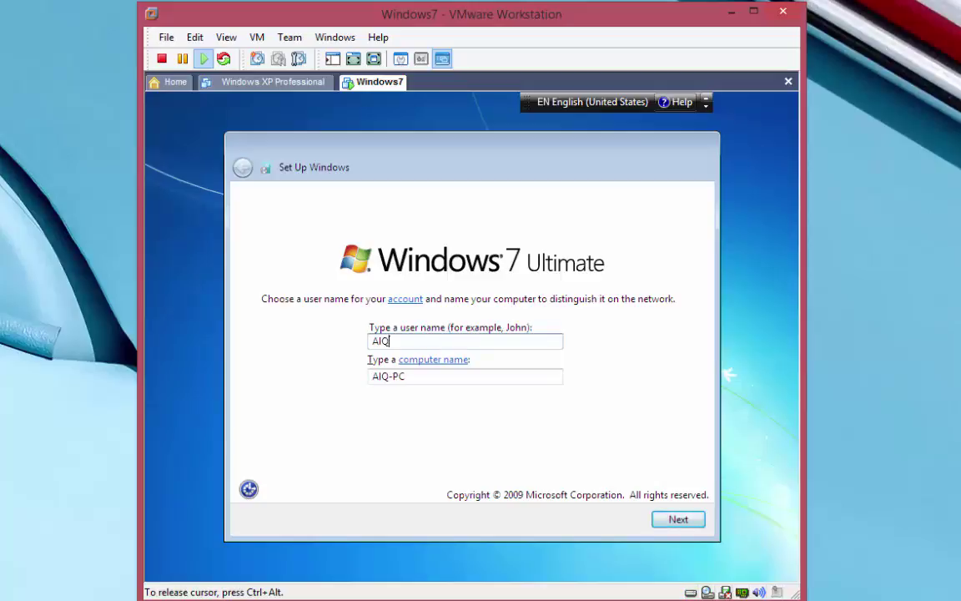
{"action": "left_click", "coordinate": [676, 521]}
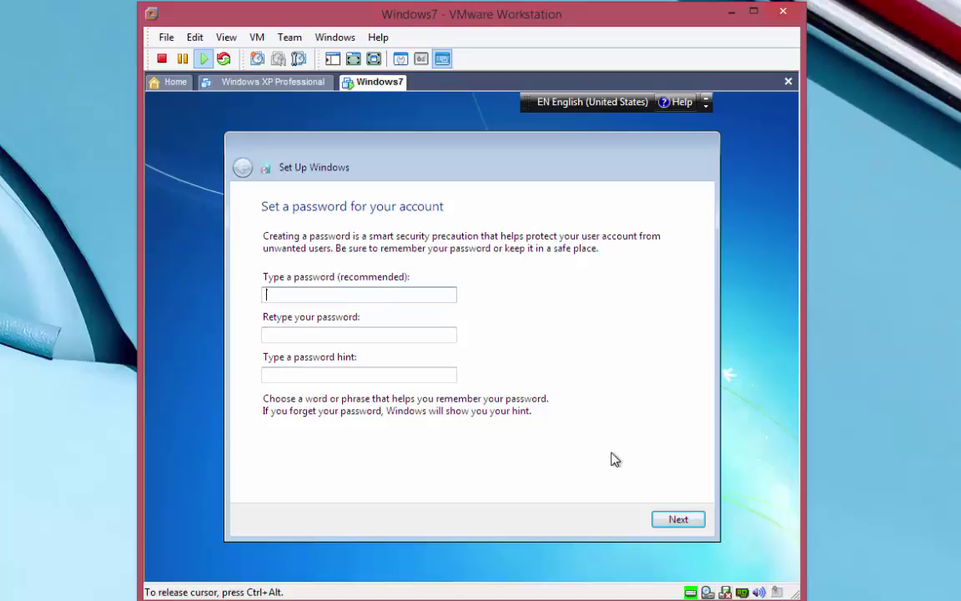
{"action": "left_click", "coordinate": [678, 519]}
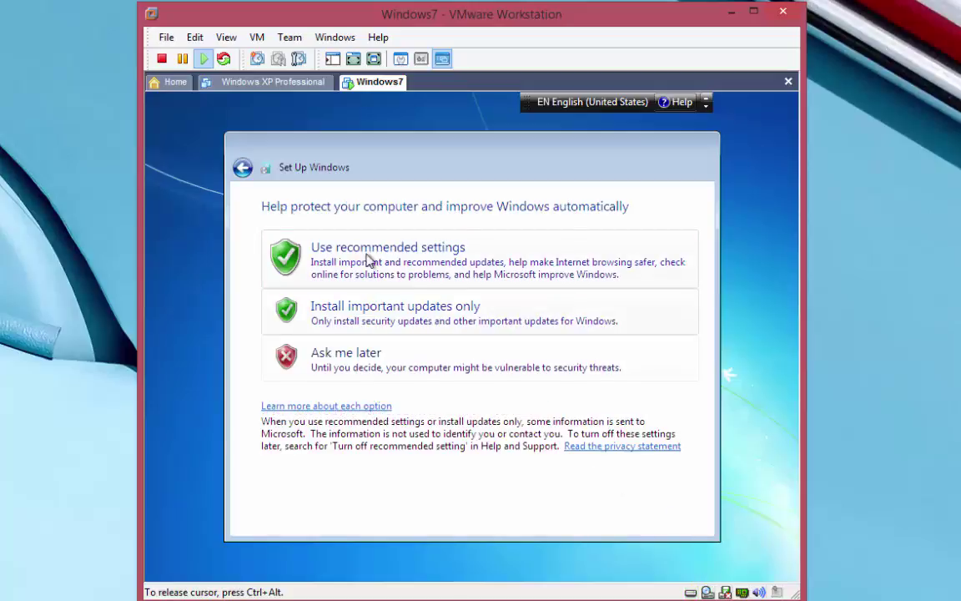
Step: Postpone the update protection choice with Ask me later and accept the date and time settings for the Cairo time zone
{"action": "left_click", "coordinate": [341, 365]}
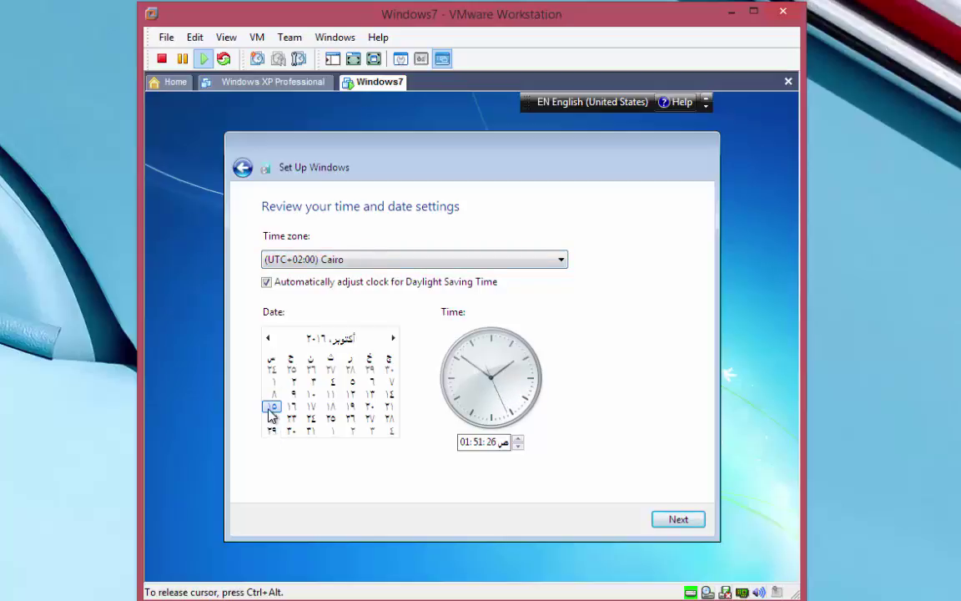
{"action": "left_click", "coordinate": [694, 524]}
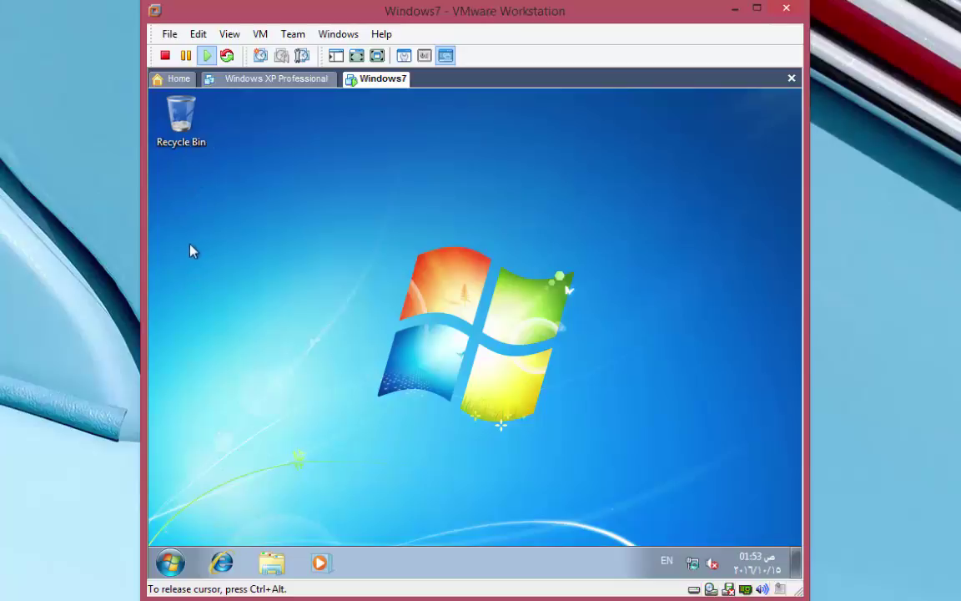
Step: Open the desktop personalization settings and look through the available themes
{"action": "right_click", "coordinate": [479, 244]}
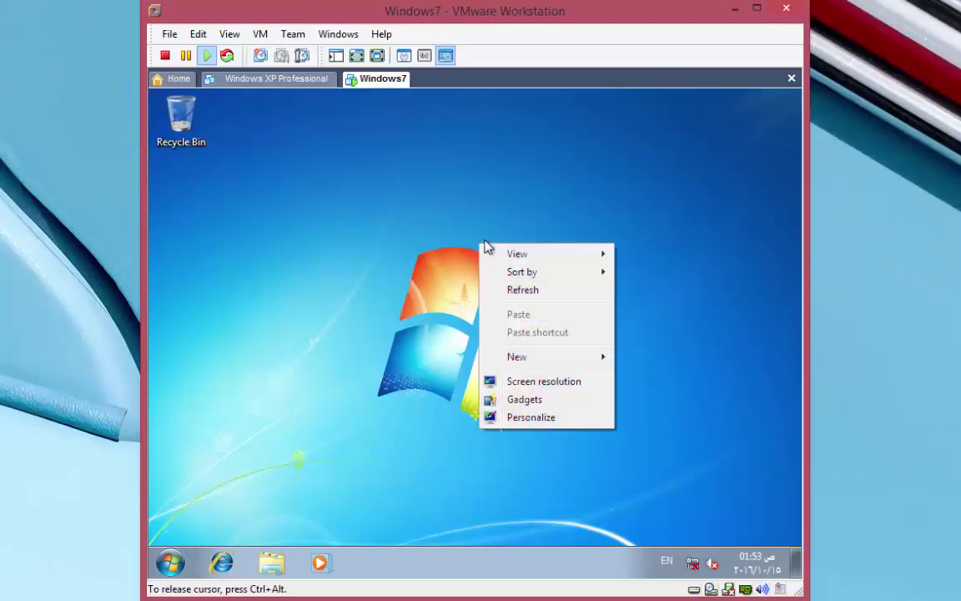
{"action": "left_click", "coordinate": [531, 417]}
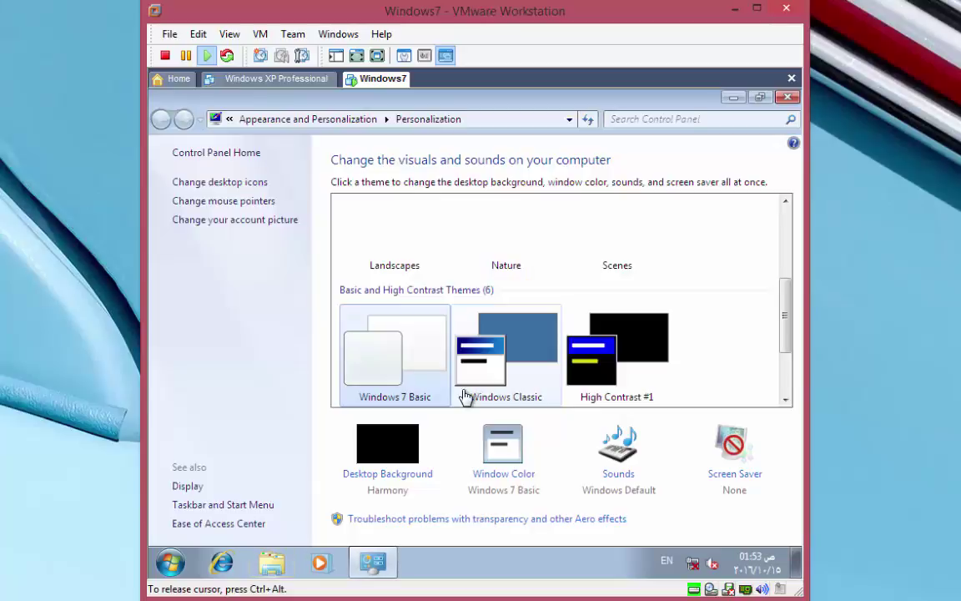
{"action": "scroll", "coordinate": [444, 328], "scroll_direction": "up", "scroll_amount": 3}
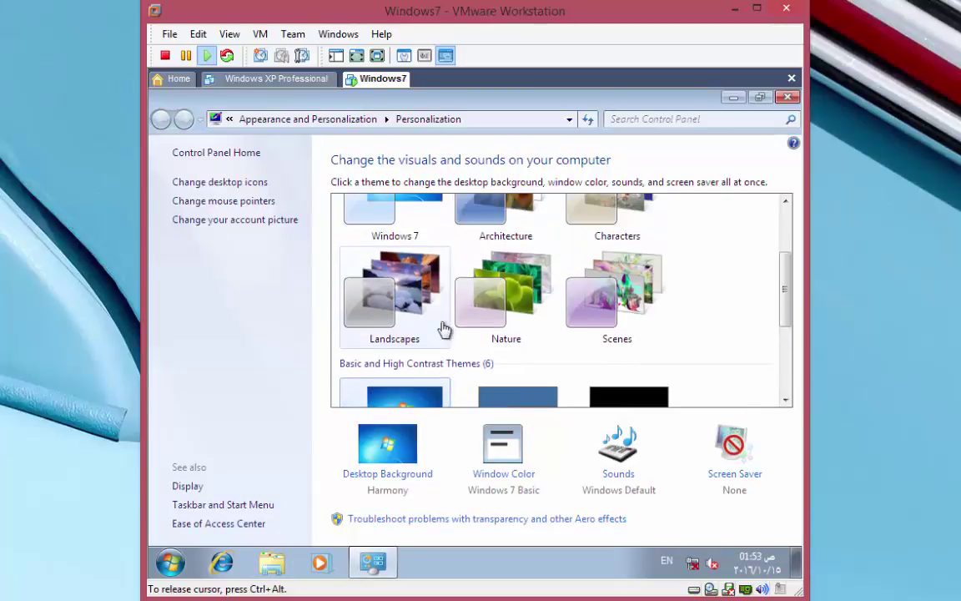
{"action": "scroll", "coordinate": [551, 255], "scroll_direction": "down", "scroll_amount": 3}
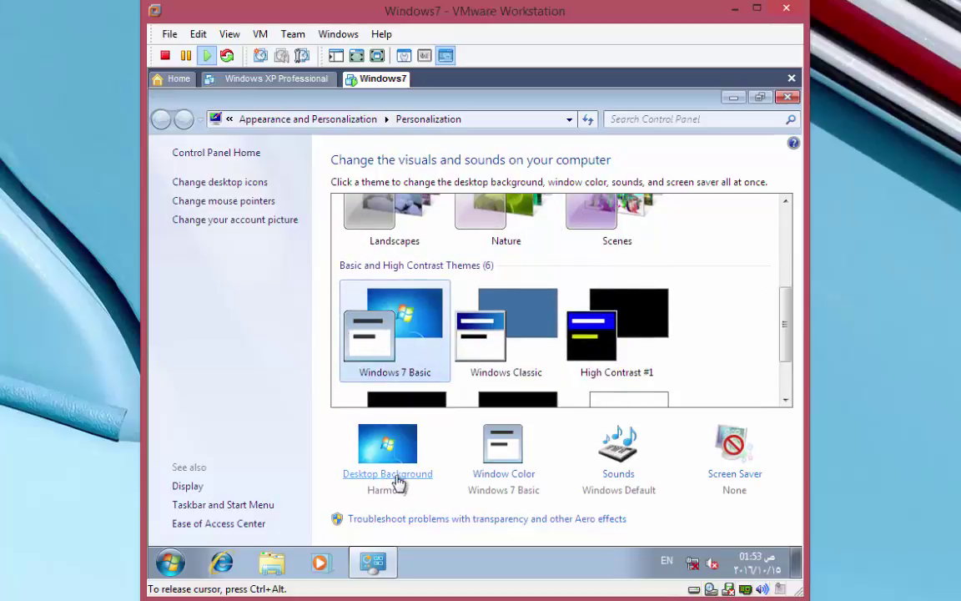
Step: Enable the Computer and Network desktop icons, close the personalization settings and refresh the desktop
{"action": "left_click", "coordinate": [224, 183]}
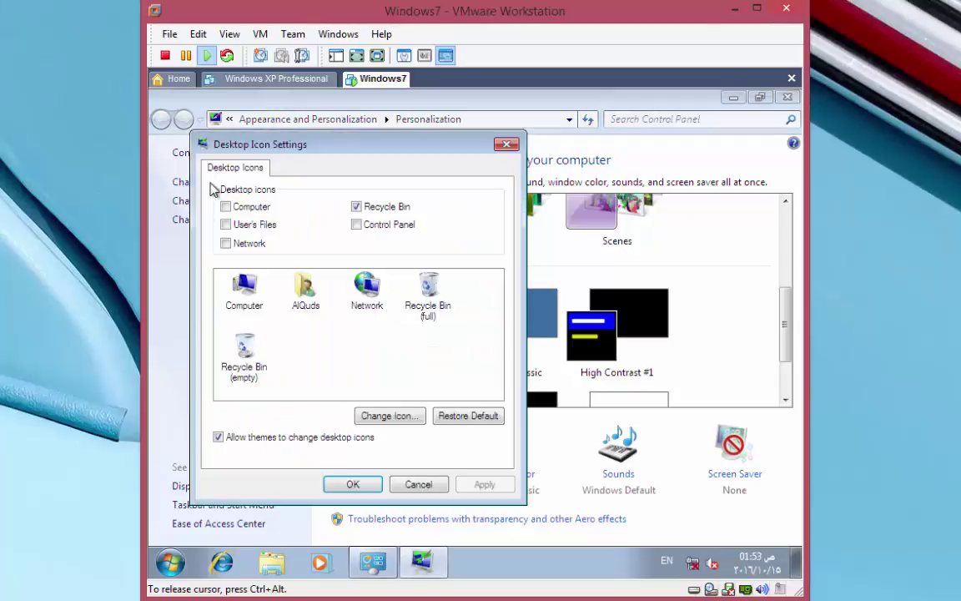
{"action": "left_click", "coordinate": [506, 144]}
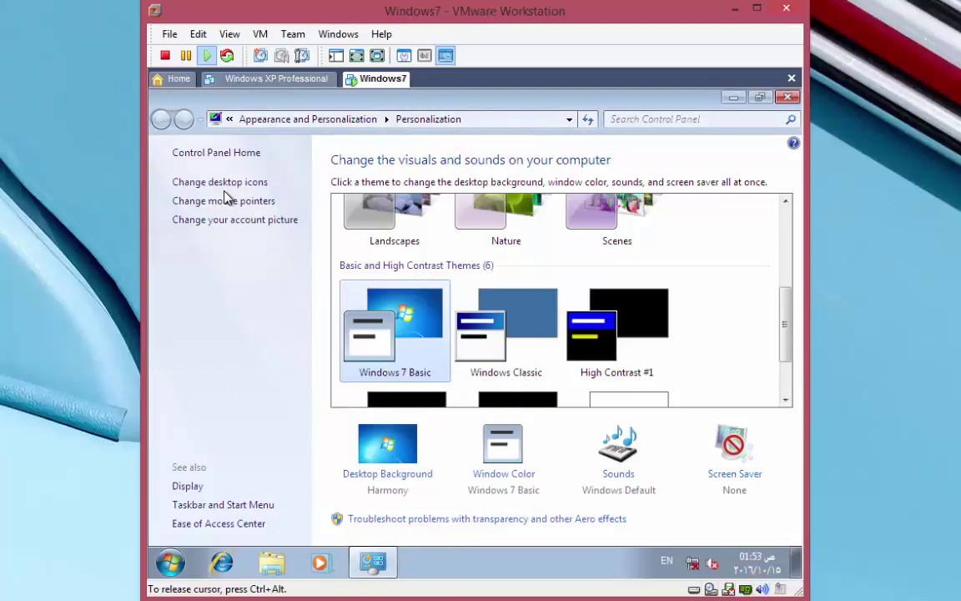
{"action": "left_click", "coordinate": [215, 185]}
{"action": "left_click", "coordinate": [245, 226]}
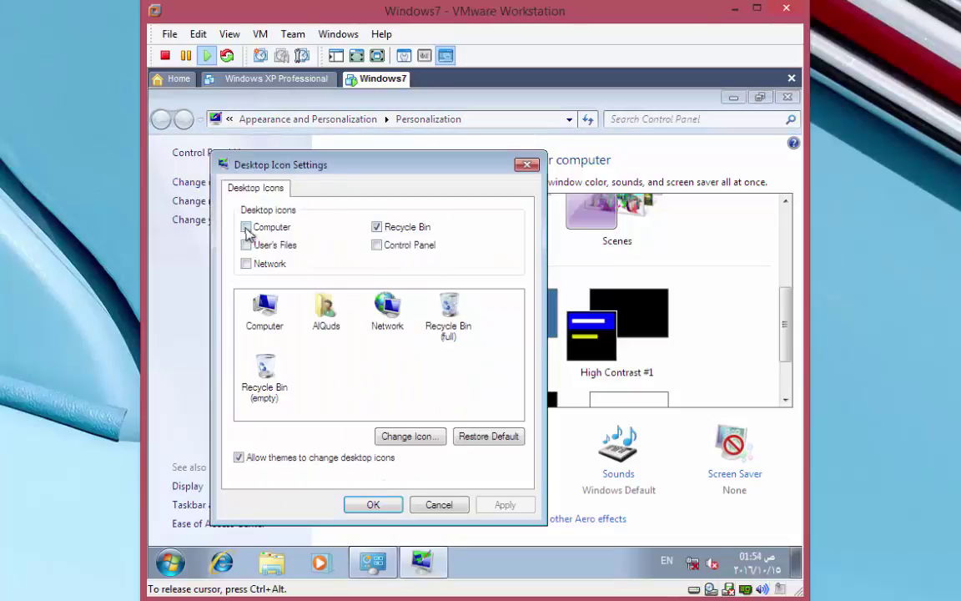
{"action": "left_click", "coordinate": [246, 264]}
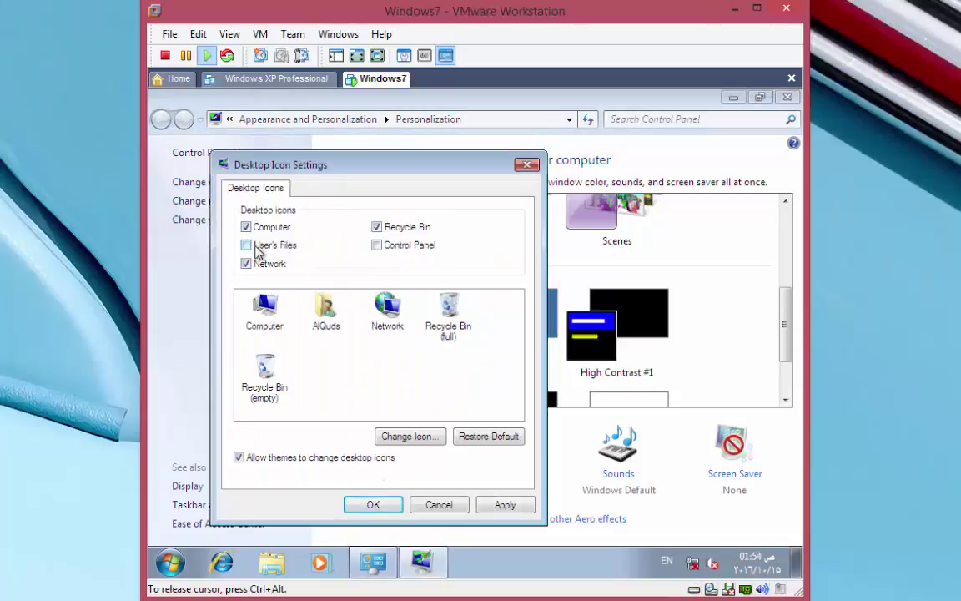
{"action": "left_click", "coordinate": [376, 505]}
{"action": "scroll", "coordinate": [392, 354], "scroll_direction": "down", "scroll_amount": 2}
{"action": "scroll", "coordinate": [396, 351], "scroll_direction": "up", "scroll_amount": 2}
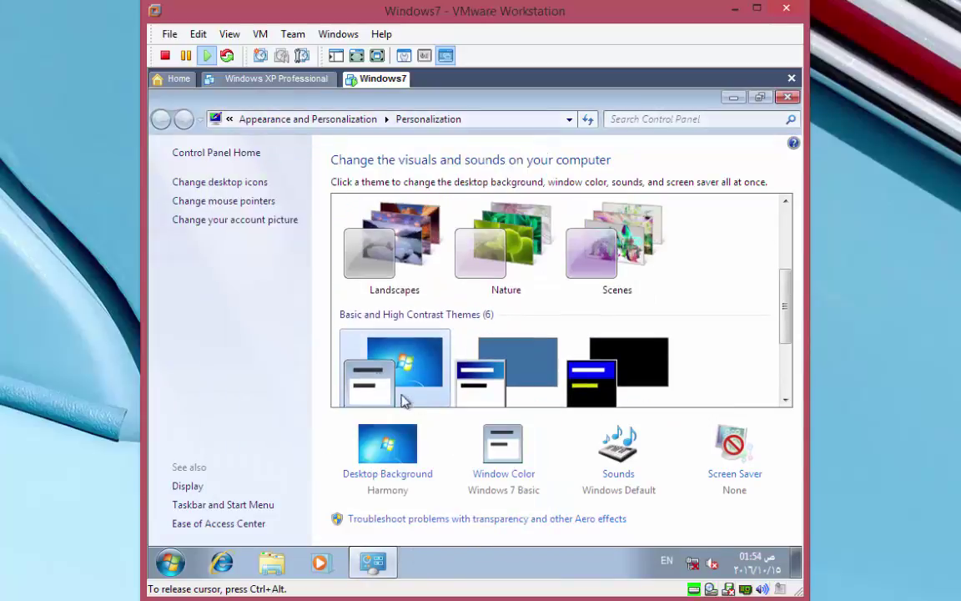
{"action": "left_click", "coordinate": [787, 97]}
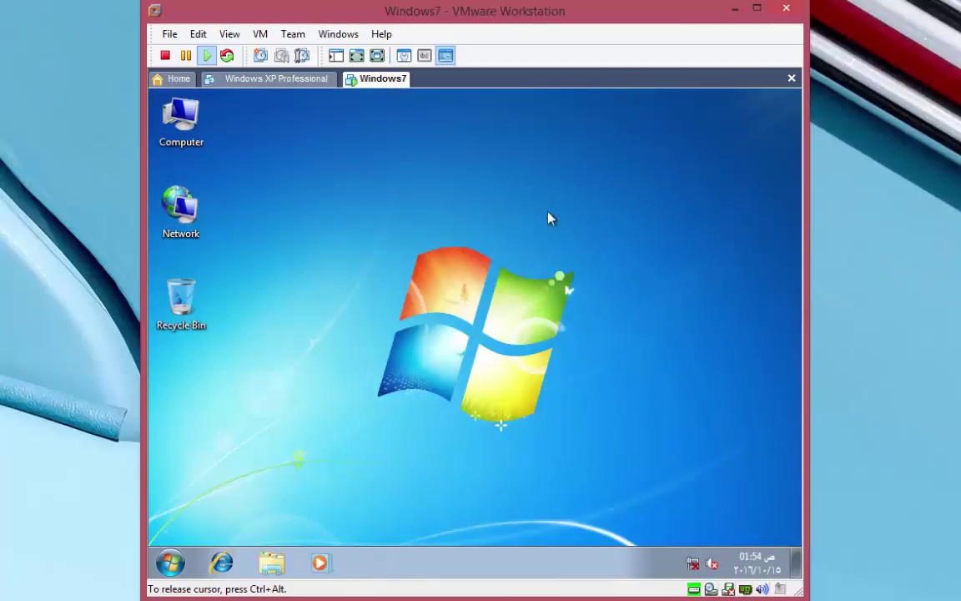
{"action": "right_click", "coordinate": [413, 219]}
{"action": "left_click", "coordinate": [436, 261]}
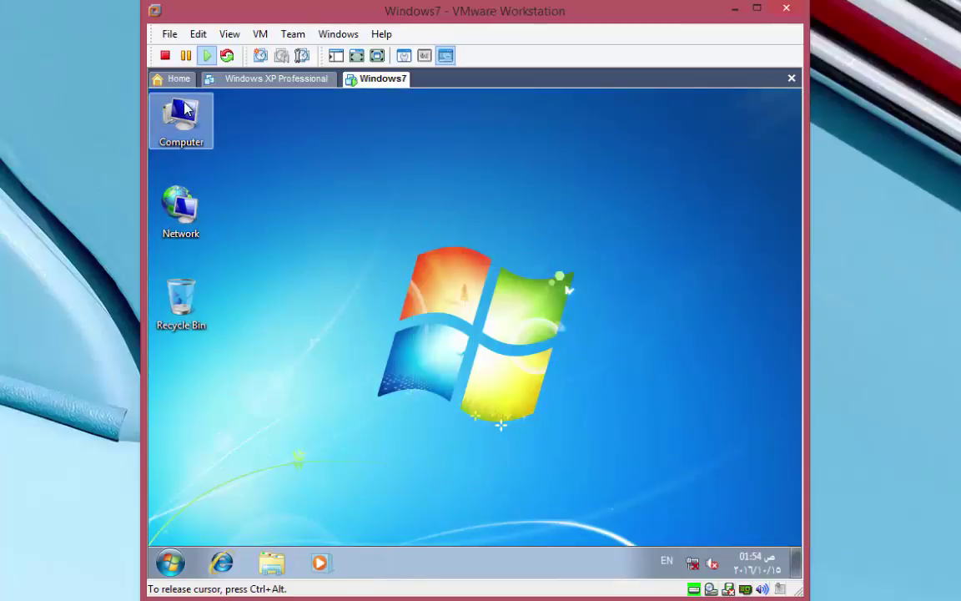
Step: View the drives in Computer and open Local Disk (D:), close the window and refresh the desktop
{"action": "double_click", "coordinate": [181, 121]}
{"action": "double_click", "coordinate": [575, 220]}
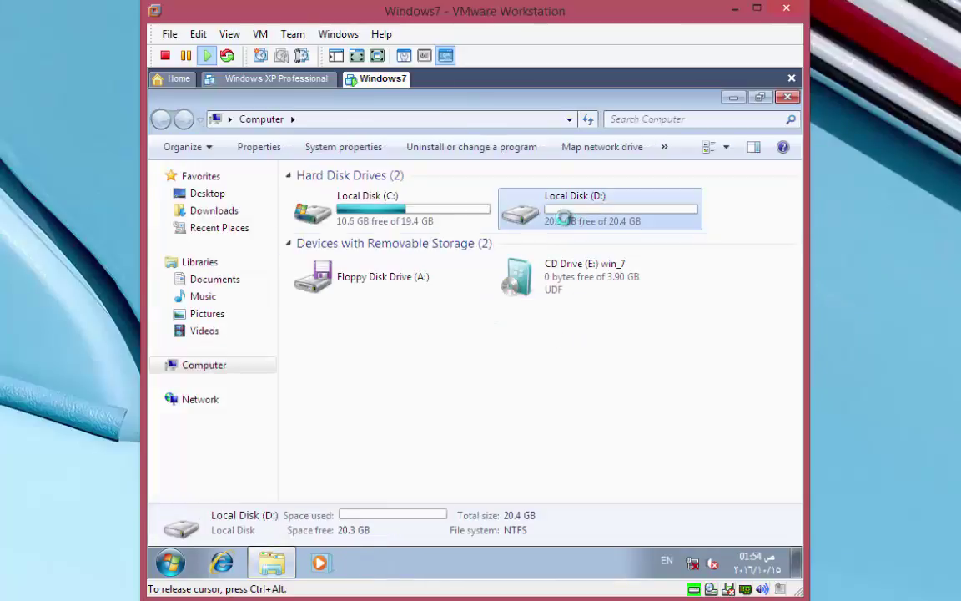
{"action": "left_click", "coordinate": [787, 97]}
{"action": "right_click", "coordinate": [344, 188]}
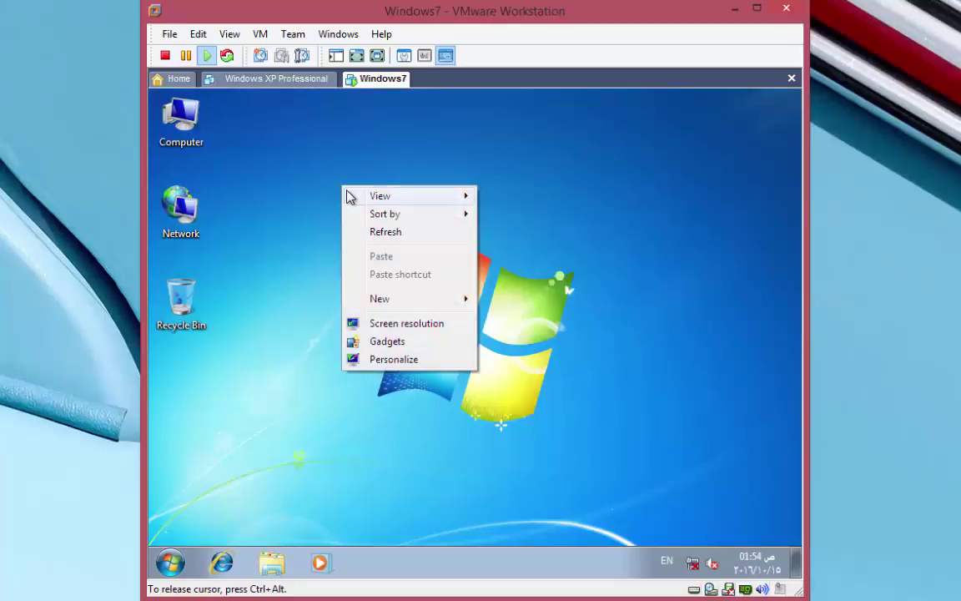
{"action": "left_click", "coordinate": [379, 232]}
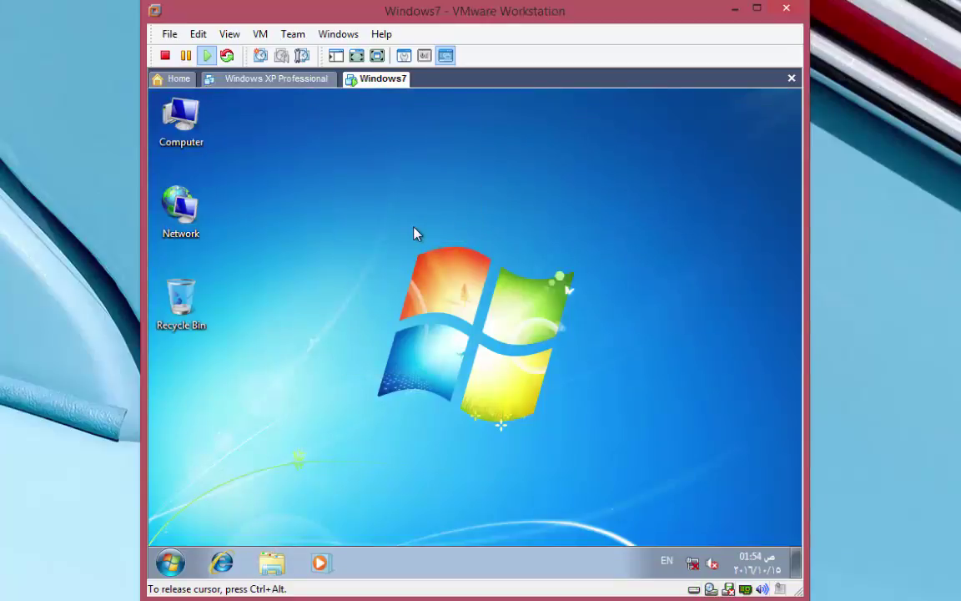